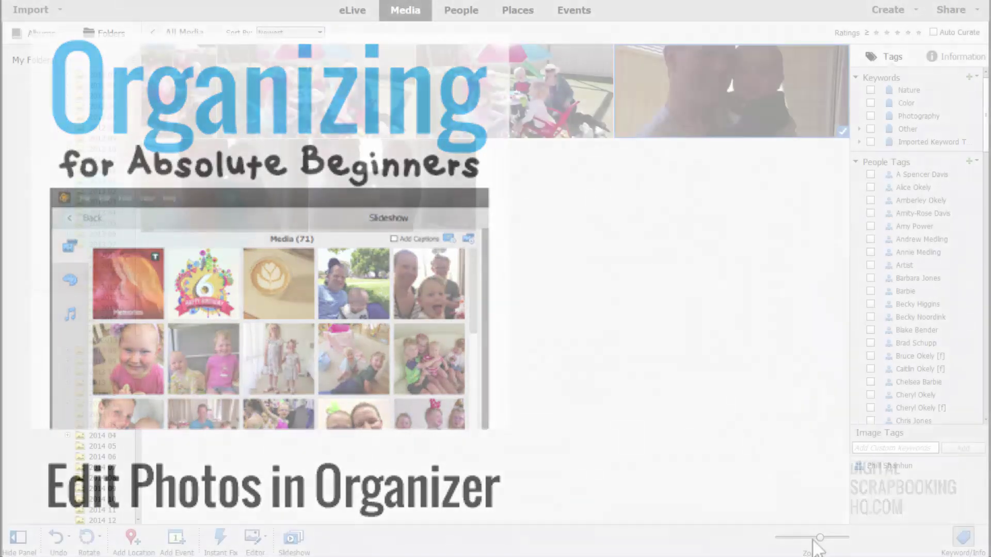
Enlarge the grid thumbnails and open the dark father-and-baby photo in Instant Fix
{"action": "left_click_drag", "start_coordinate": [814, 540], "coordinate": [835, 539]}
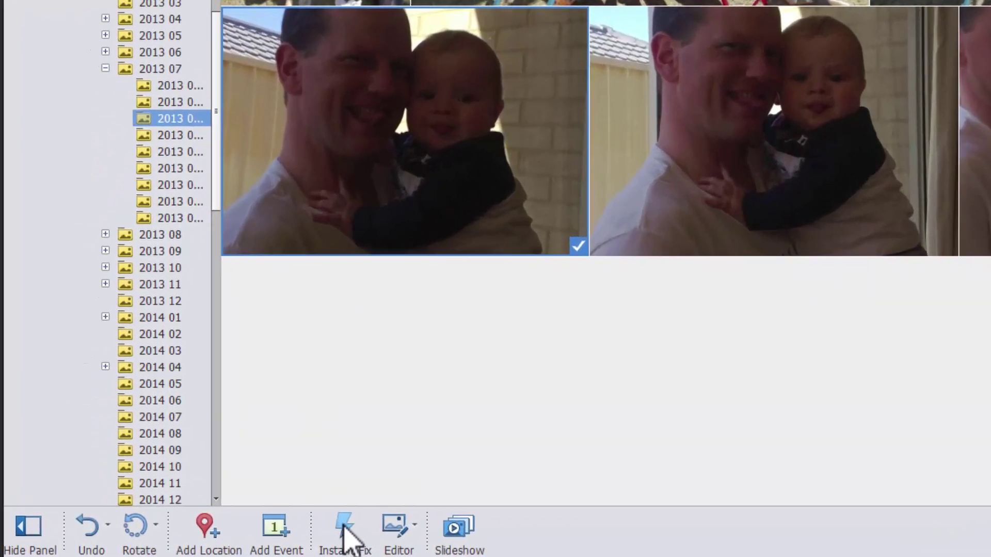
{"action": "left_click", "coordinate": [344, 527]}
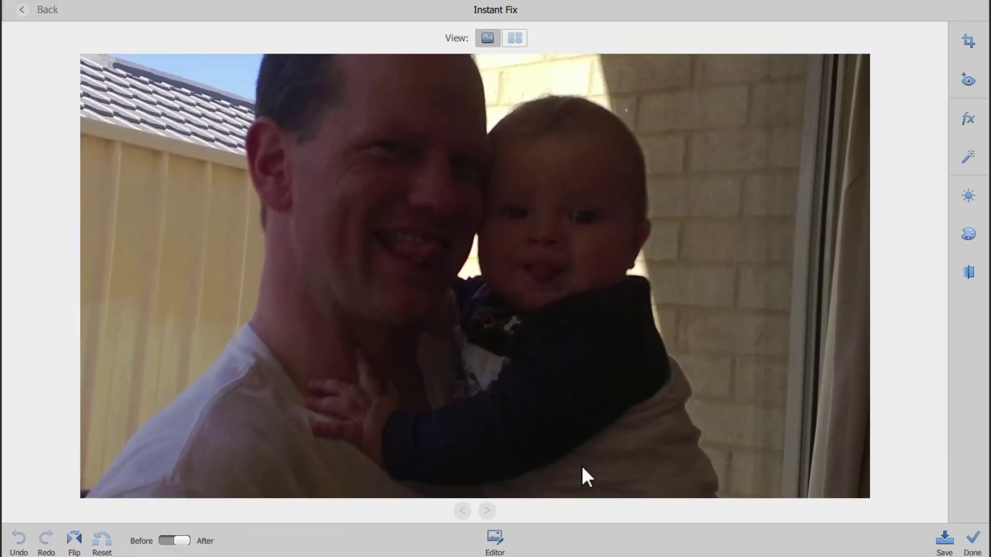
Preview the Crop and Effects presets, then apply Smart Fix to brighten the father-and-baby photo
{"action": "left_click", "coordinate": [955, 43]}
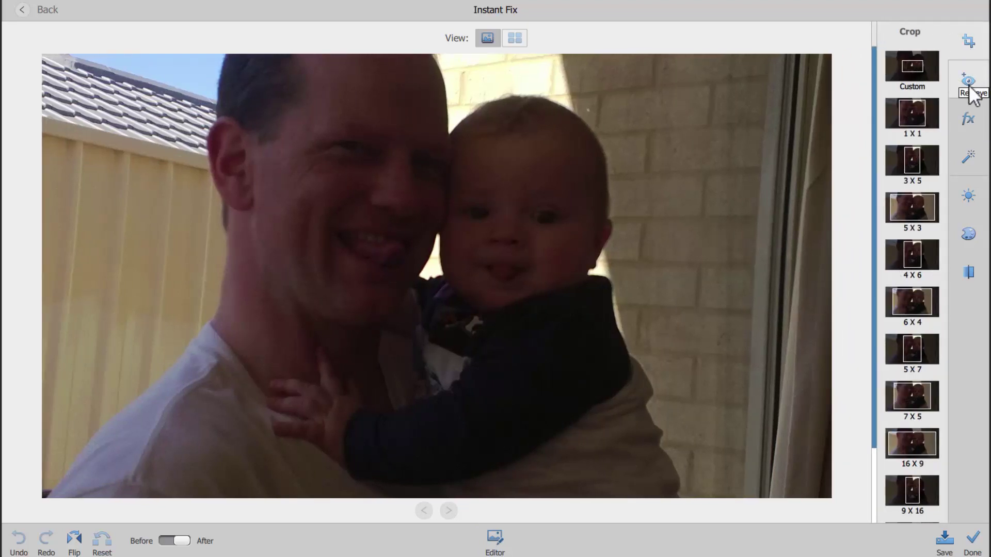
{"action": "left_click", "coordinate": [959, 130]}
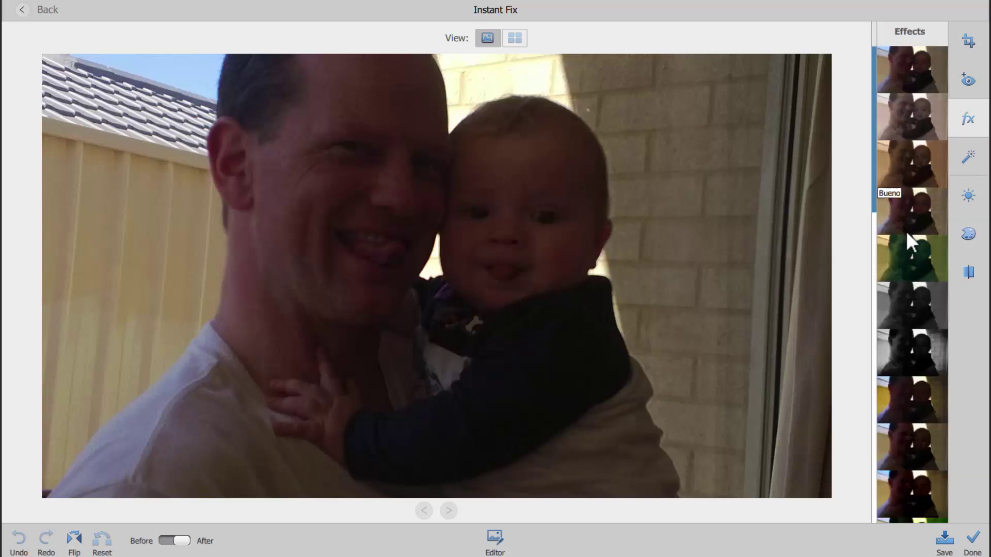
{"action": "left_click", "coordinate": [967, 159]}
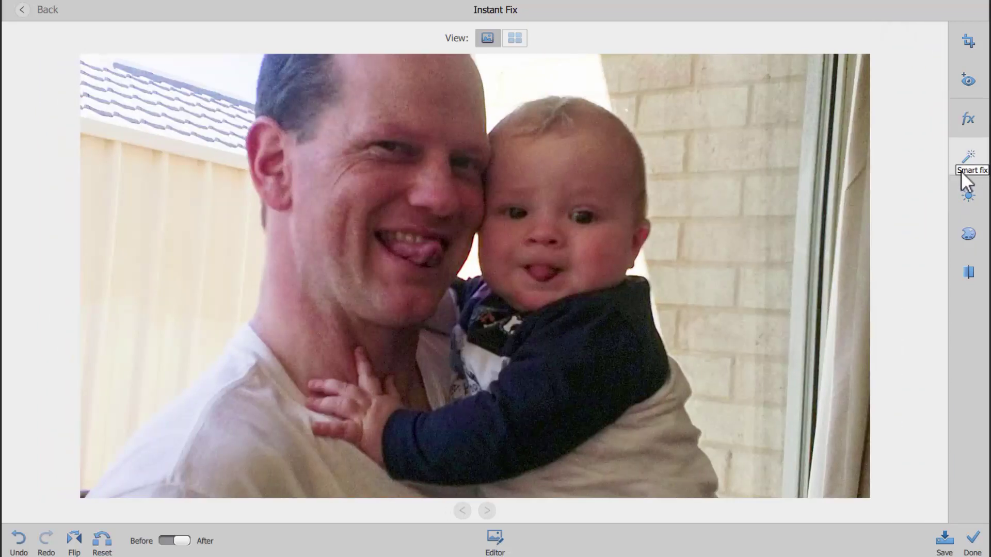
Expand the Light, Color and Clarity panels and raise the photo's Clarity slider
{"action": "left_click", "coordinate": [963, 196]}
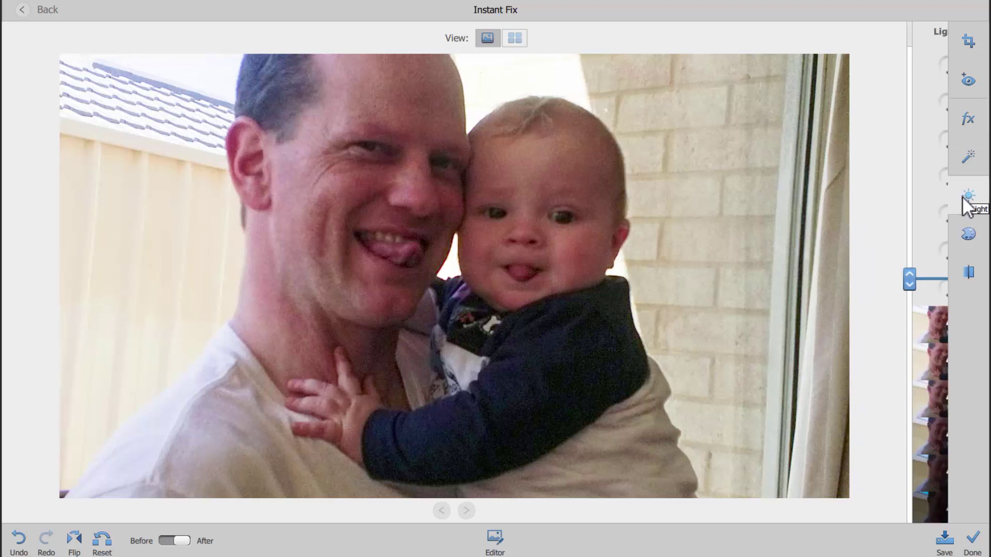
{"action": "left_click", "coordinate": [969, 239]}
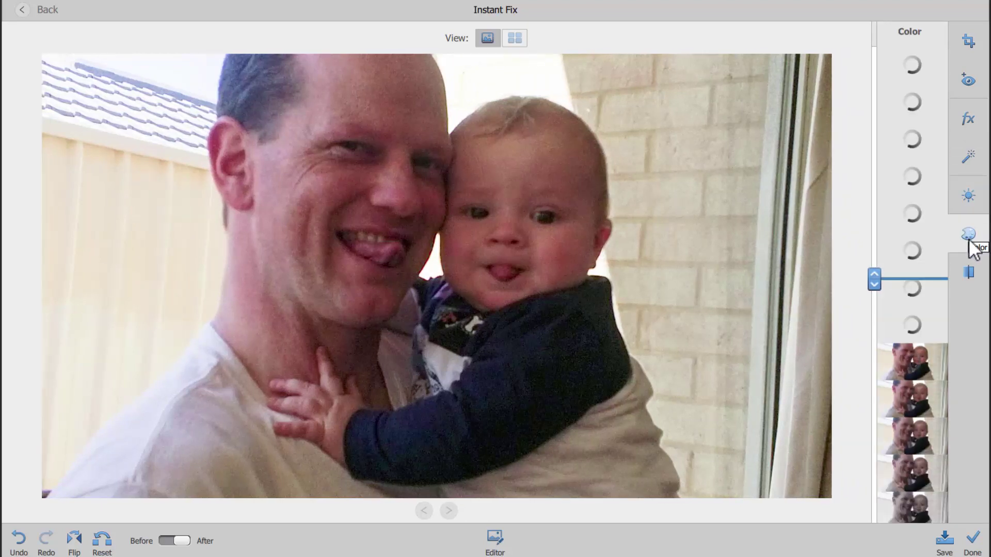
{"action": "left_click", "coordinate": [969, 274]}
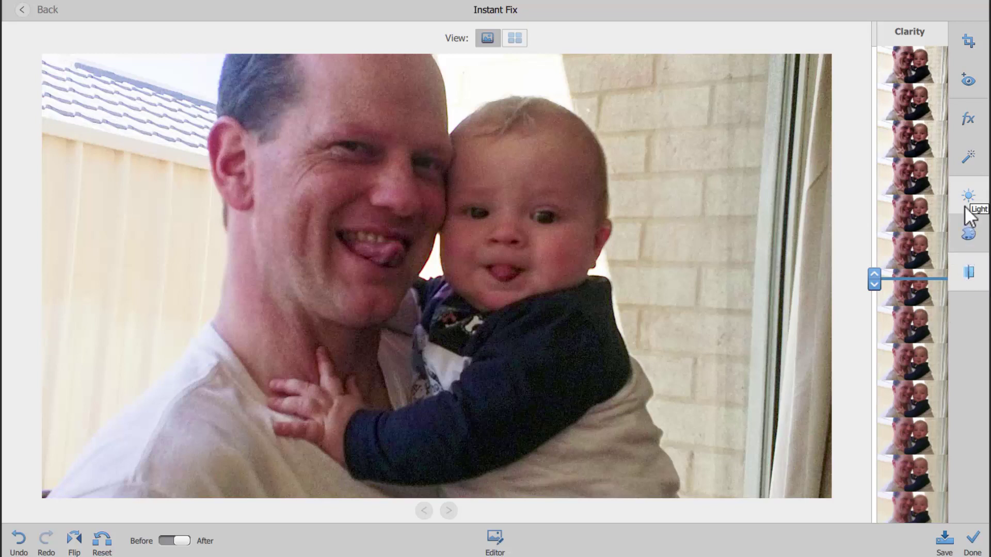
{"action": "mouse_move", "coordinate": [872, 281]}
{"action": "left_mouse_down"}
{"action": "mouse_move", "coordinate": [871, 124]}
{"action": "mouse_move", "coordinate": [878, 388]}
{"action": "mouse_move", "coordinate": [875, 202]}
{"action": "left_mouse_up"}
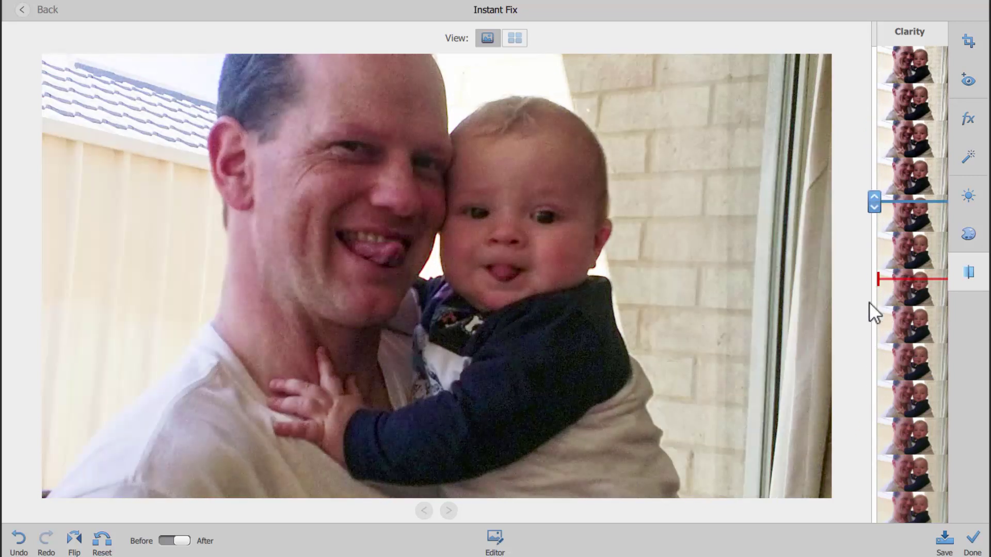
Save the Instant Fix changes to the catalog, then revert the fix with Edit > Undo
{"action": "left_click", "coordinate": [971, 544]}
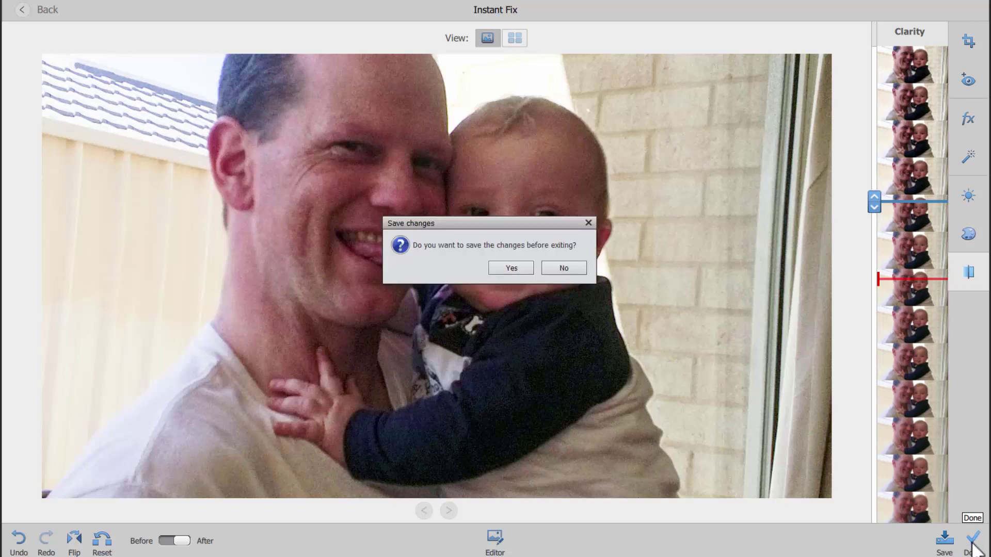
{"action": "left_click", "coordinate": [510, 269]}
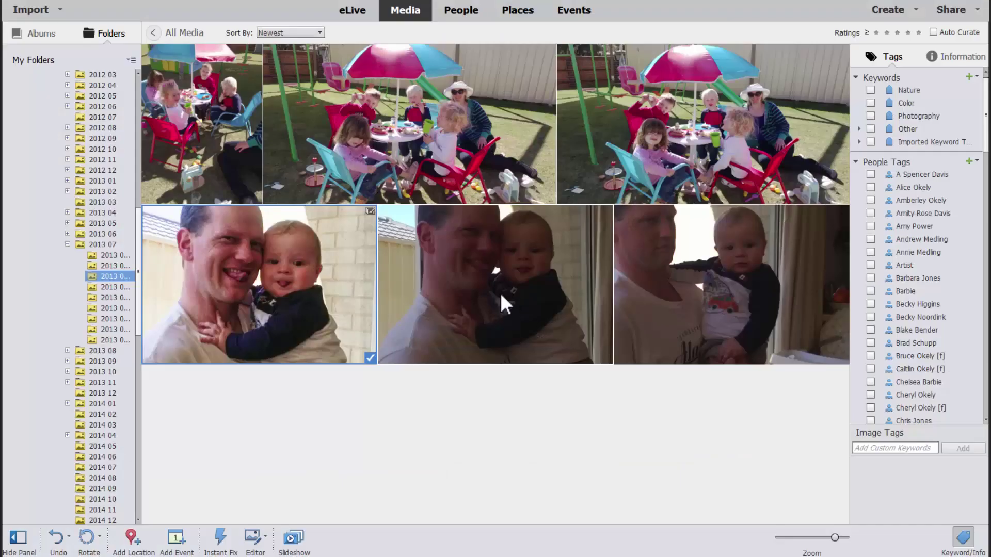
{"action": "right_click", "coordinate": [296, 308]}
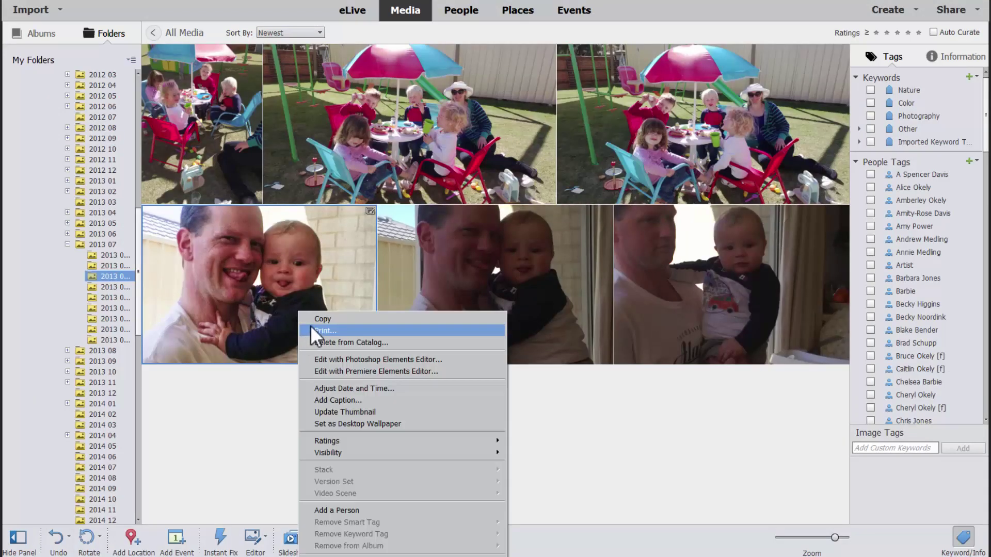
{"action": "left_click", "coordinate": [259, 420]}
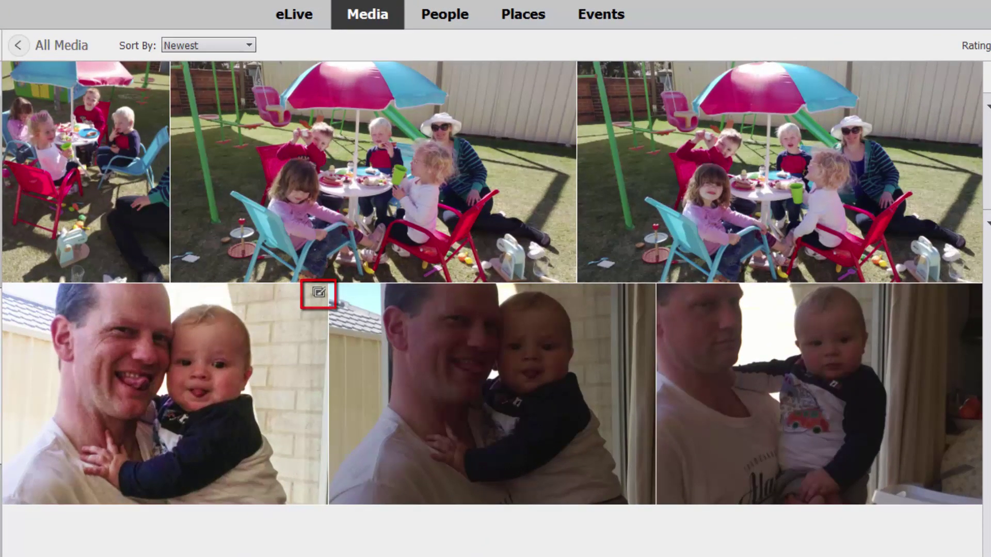
{"action": "left_click", "coordinate": [81, 15]}
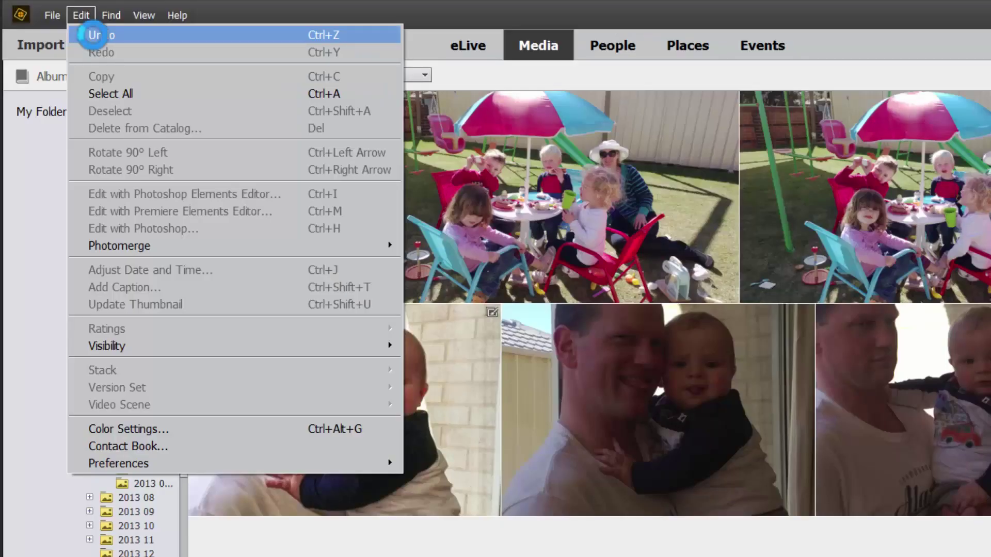
{"action": "left_click", "coordinate": [91, 34]}
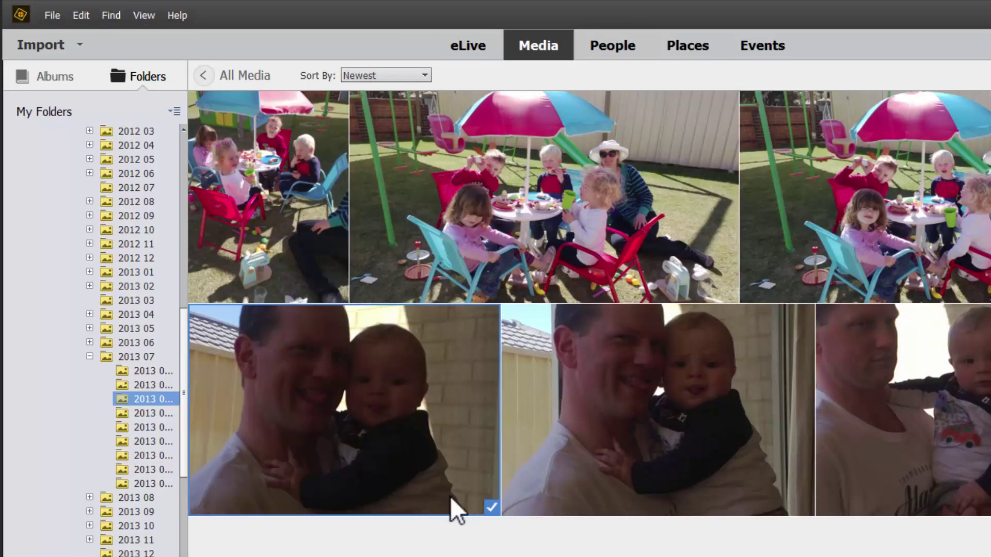
Reopen the father-and-baby photo in Instant Fix, apply Smart Fix and save it
{"action": "double_click", "coordinate": [398, 471]}
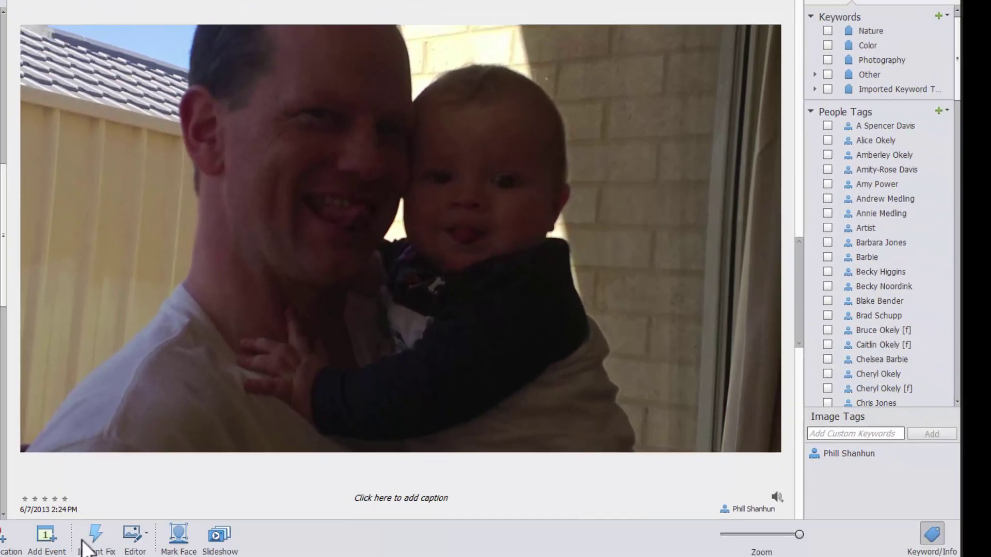
{"action": "left_click", "coordinate": [89, 546]}
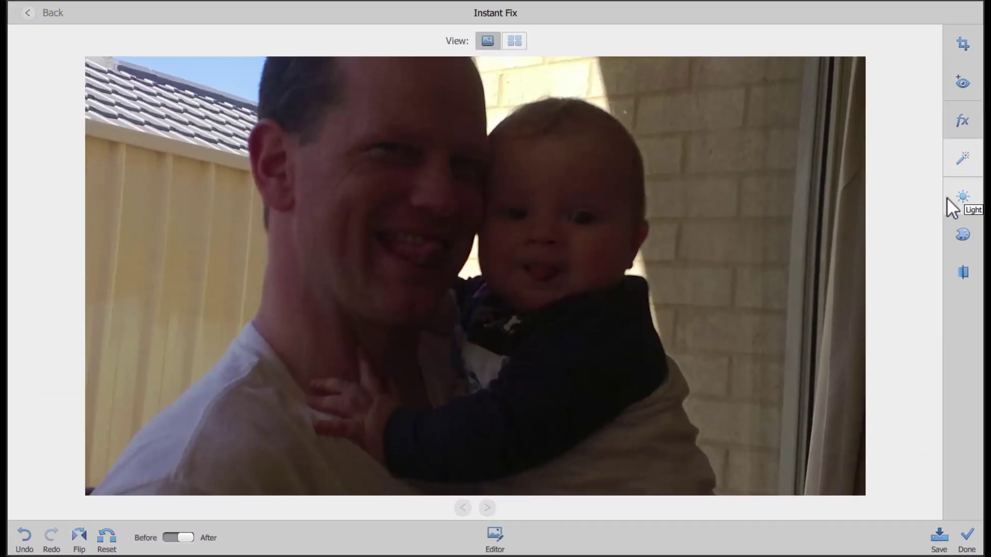
{"action": "left_click", "coordinate": [948, 109]}
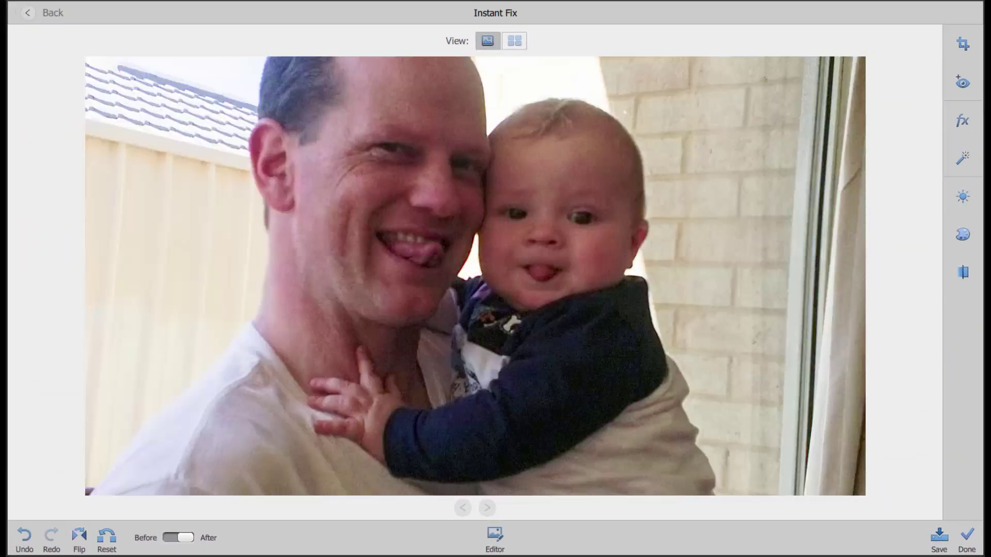
{"action": "left_click", "coordinate": [938, 536]}
Flip the photo horizontally twice, then reset it to the original dark image
{"action": "left_click", "coordinate": [80, 544]}
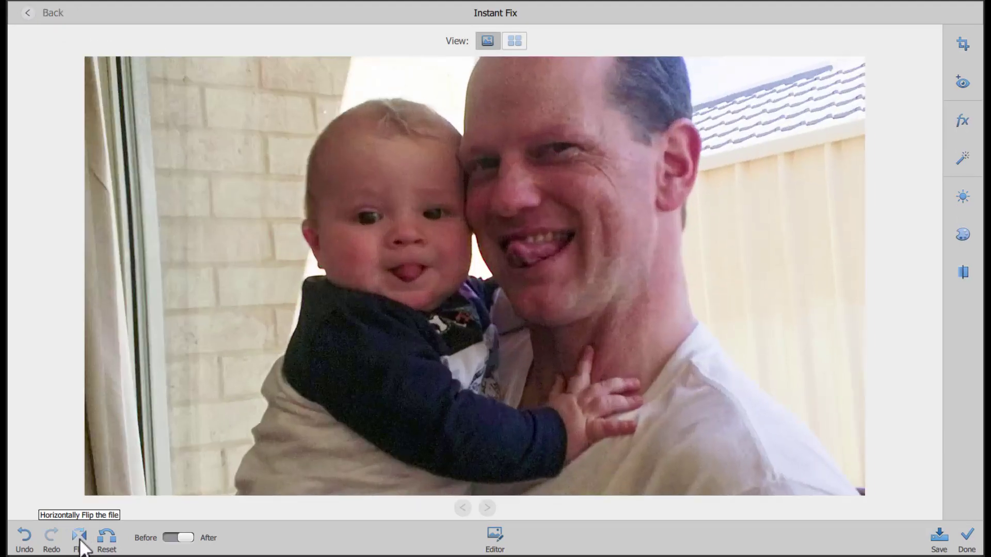
{"action": "left_click", "coordinate": [81, 545]}
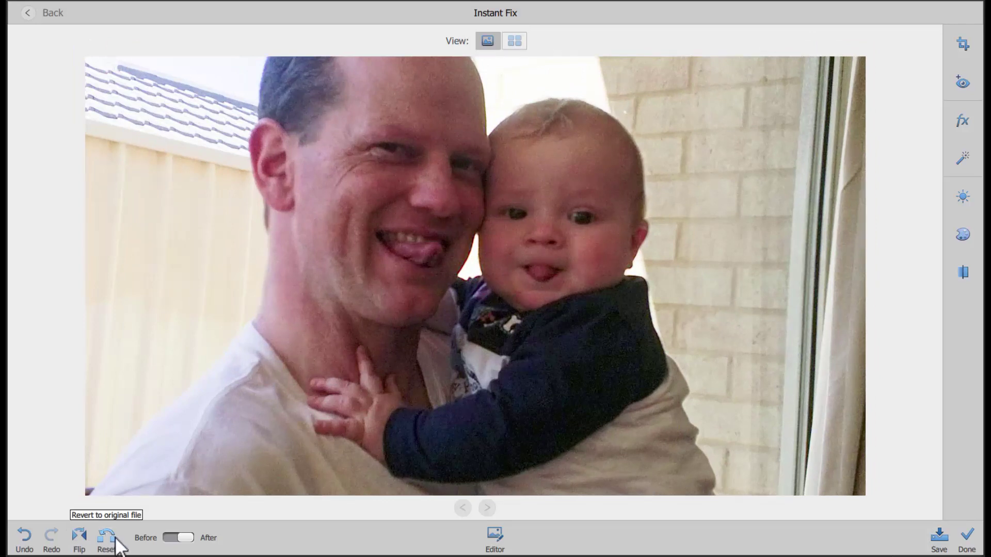
{"action": "left_click", "coordinate": [103, 544]}
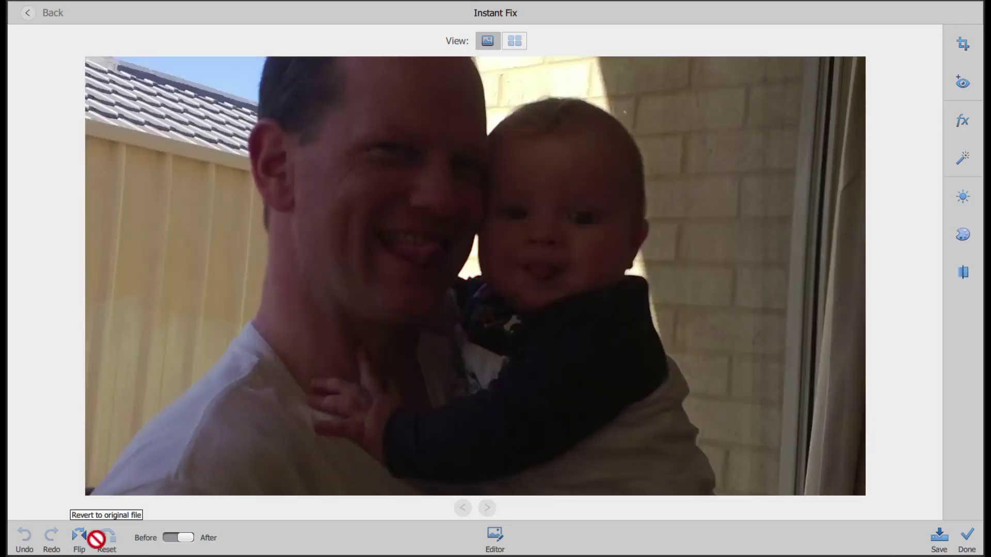
Reapply Smart Fix, compare it with Before/After, and send the photo to the Editor
{"action": "left_click", "coordinate": [953, 167]}
{"action": "left_click", "coordinate": [173, 539]}
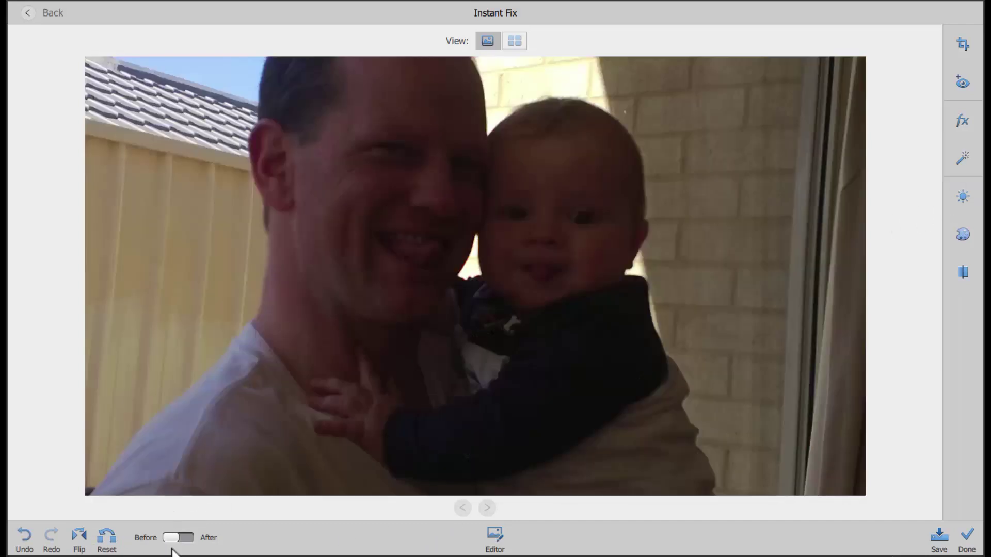
{"action": "left_click", "coordinate": [186, 539]}
{"action": "left_click", "coordinate": [177, 539]}
{"action": "left_click", "coordinate": [189, 540]}
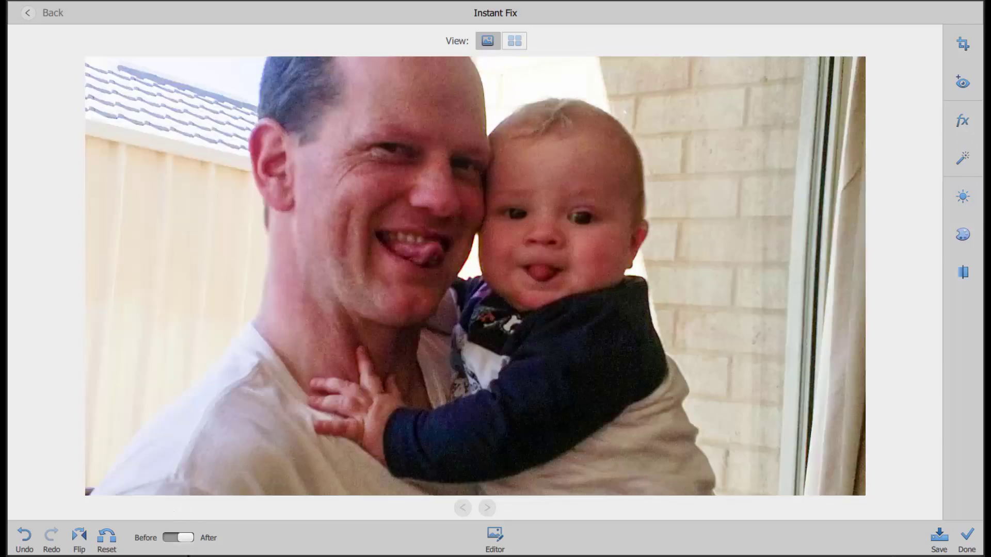
{"action": "left_click", "coordinate": [495, 536]}
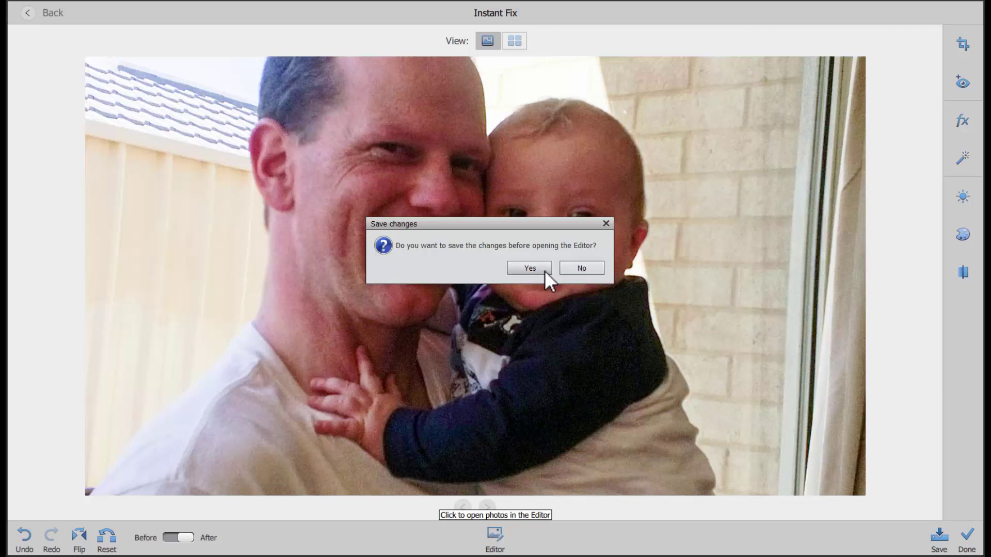
Discard the unsaved edits, return to the grid, and browse the 2013 07 subfolders
{"action": "left_click", "coordinate": [581, 269]}
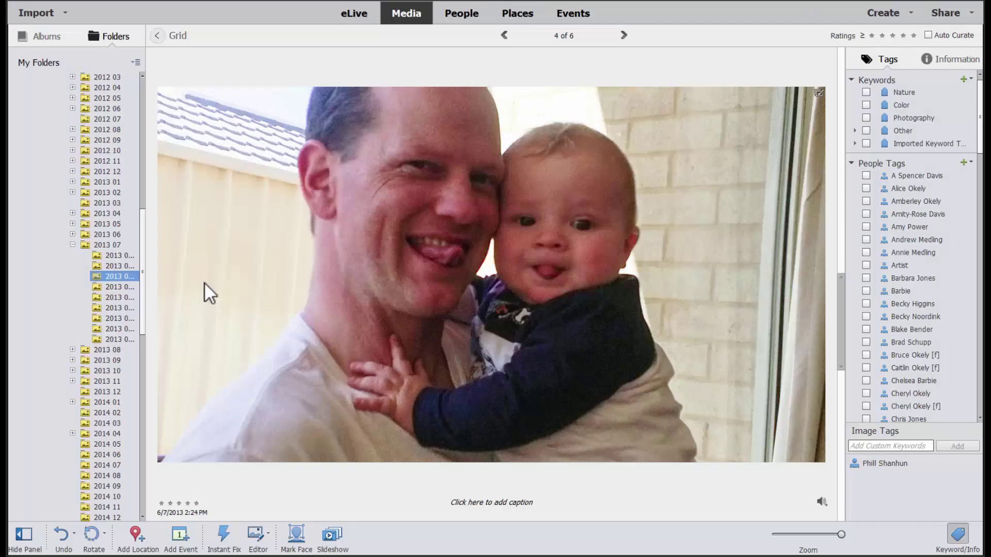
{"action": "left_click", "coordinate": [123, 254]}
{"action": "left_click", "coordinate": [121, 307]}
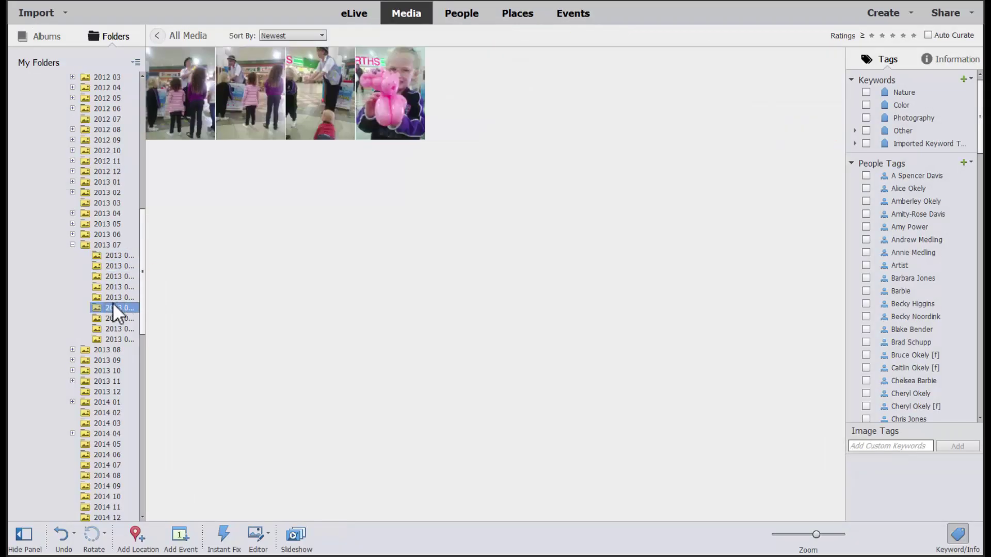
{"action": "key", "text": "Up"}
{"action": "key", "text": "Down"}
Open the subfolder of window-view family photos and select the first photo
{"action": "left_click", "coordinate": [116, 319]}
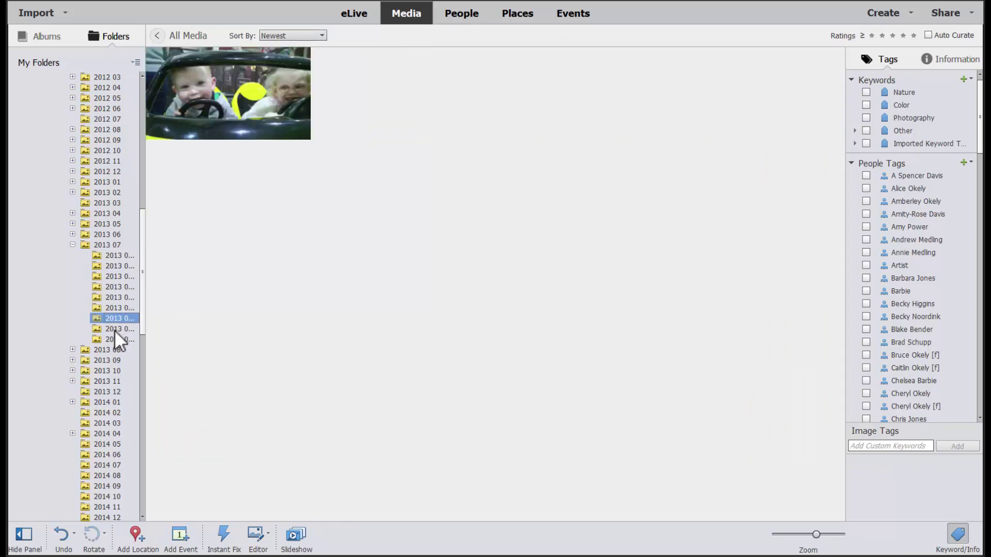
{"action": "left_click", "coordinate": [114, 331]}
{"action": "left_click", "coordinate": [251, 99]}
Open the first ten window-view photos together in Instant Fix, paging through them four at a time
{"action": "left_click", "coordinate": [437, 289], "text": "shift"}
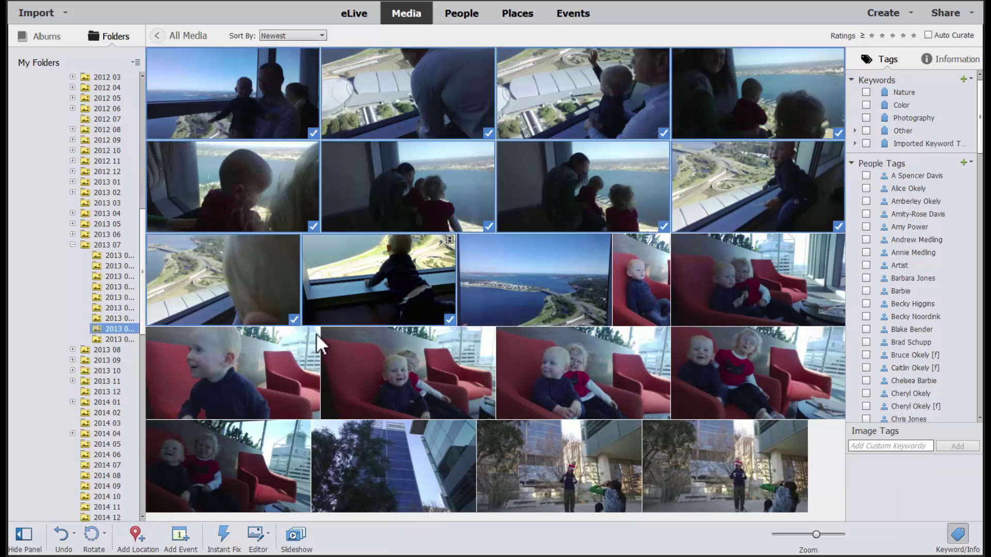
{"action": "left_click", "coordinate": [221, 537]}
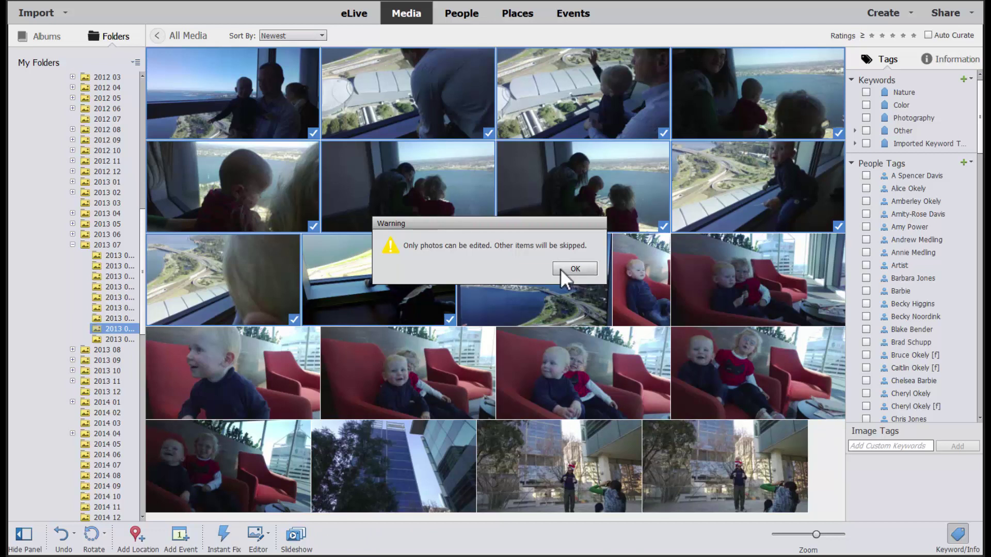
{"action": "left_click", "coordinate": [559, 269]}
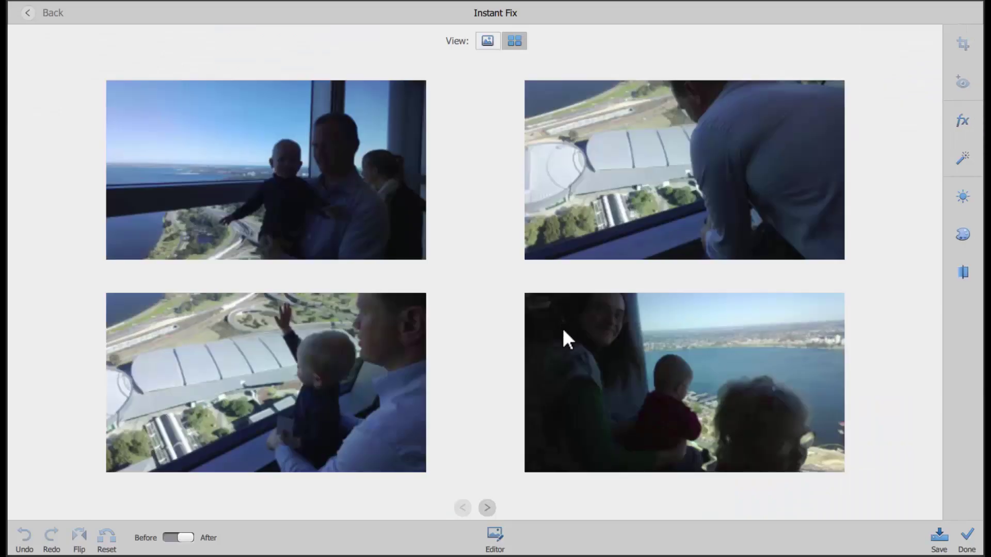
{"action": "left_click", "coordinate": [486, 509]}
{"action": "left_click", "coordinate": [462, 509]}
{"action": "left_click", "coordinate": [969, 169]}
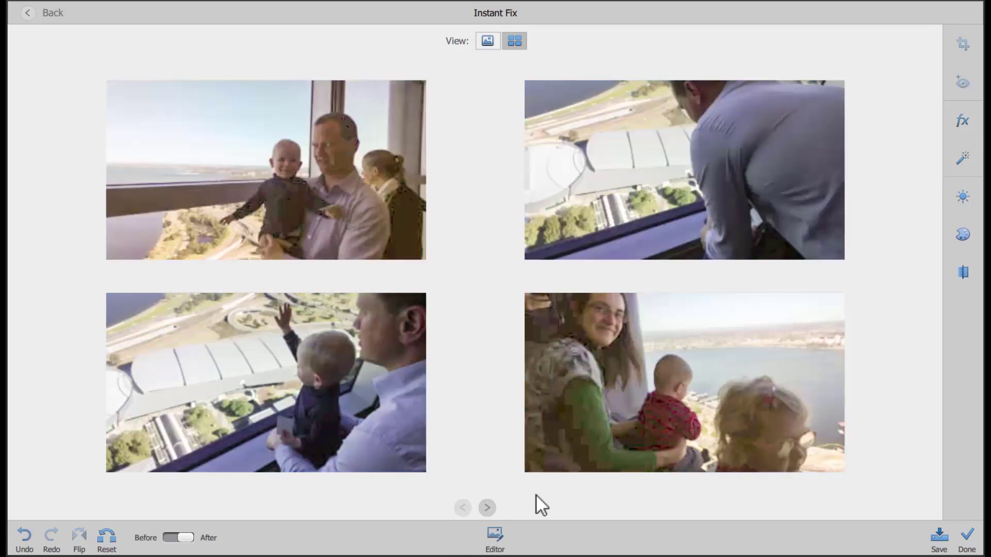
{"action": "left_click", "coordinate": [485, 511]}
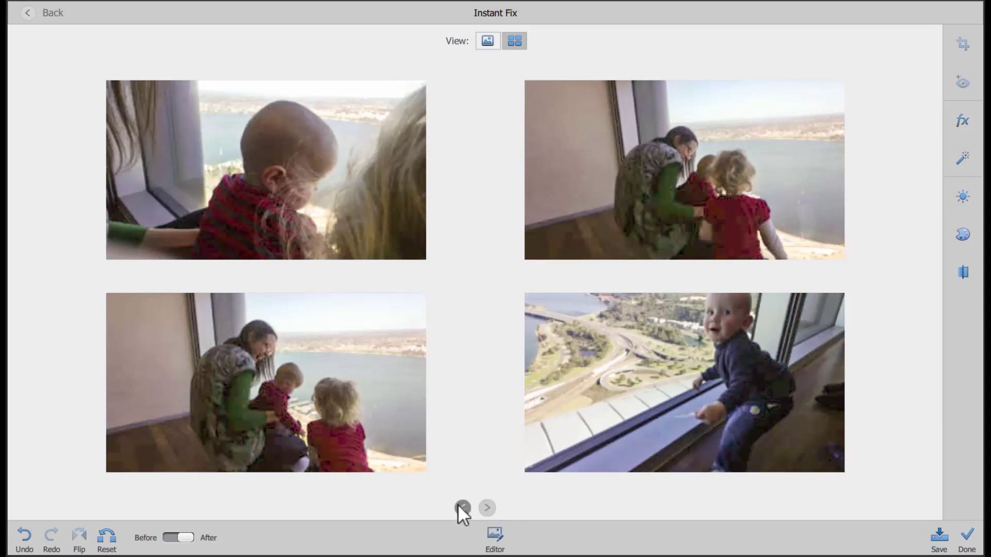
{"action": "left_click", "coordinate": [460, 507]}
{"action": "left_click", "coordinate": [178, 540]}
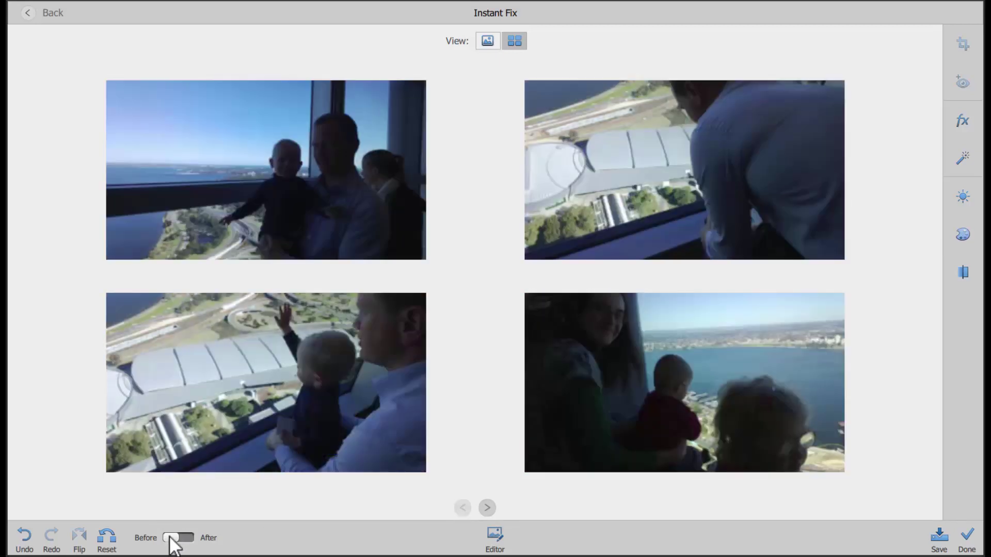
{"action": "left_click", "coordinate": [192, 544]}
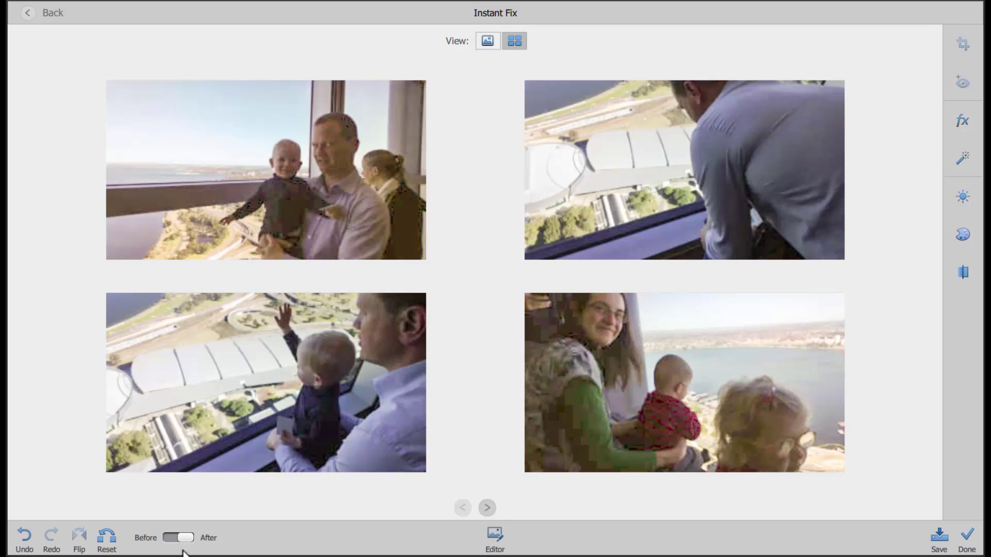
{"action": "left_click", "coordinate": [105, 536]}
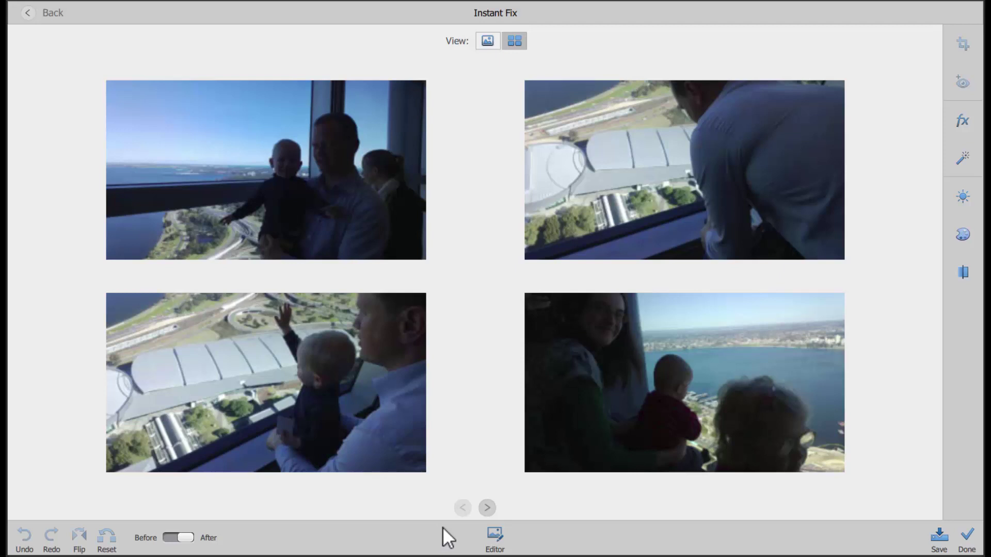
Strongly brighten the batch with Light, set a moderate Color saturation, and view one photo full size
{"action": "left_click", "coordinate": [964, 201]}
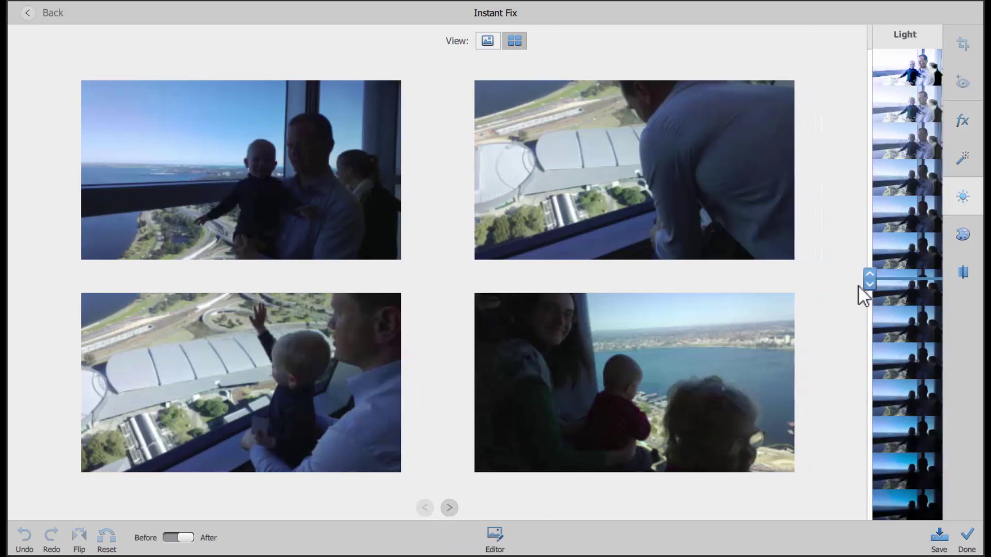
{"action": "left_click_drag", "start_coordinate": [873, 280], "coordinate": [874, 107]}
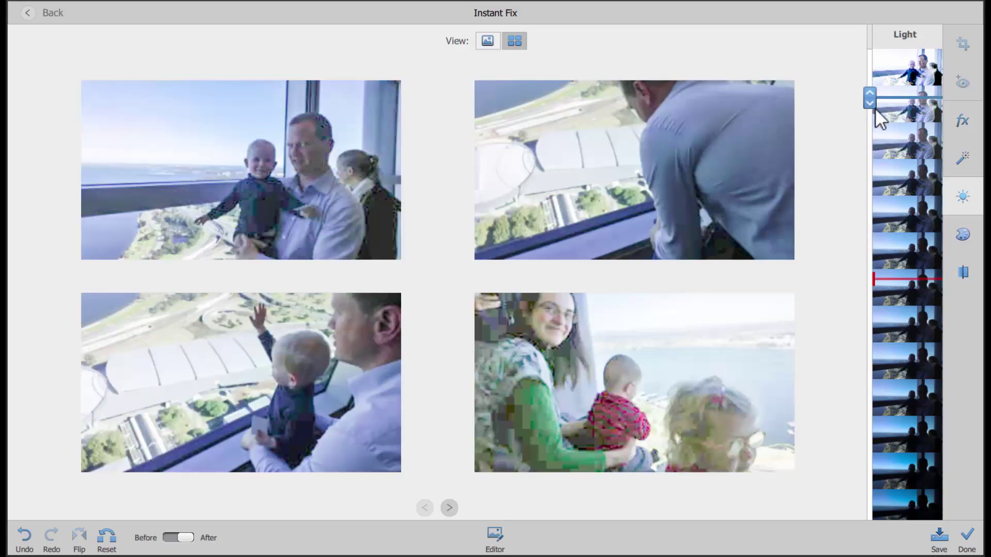
{"action": "left_click", "coordinate": [963, 238]}
{"action": "mouse_move", "coordinate": [872, 284]}
{"action": "left_mouse_down"}
{"action": "mouse_move", "coordinate": [867, 91]}
{"action": "mouse_move", "coordinate": [878, 75]}
{"action": "mouse_move", "coordinate": [866, 73]}
{"action": "mouse_move", "coordinate": [875, 244]}
{"action": "mouse_move", "coordinate": [860, 491]}
{"action": "left_mouse_up"}
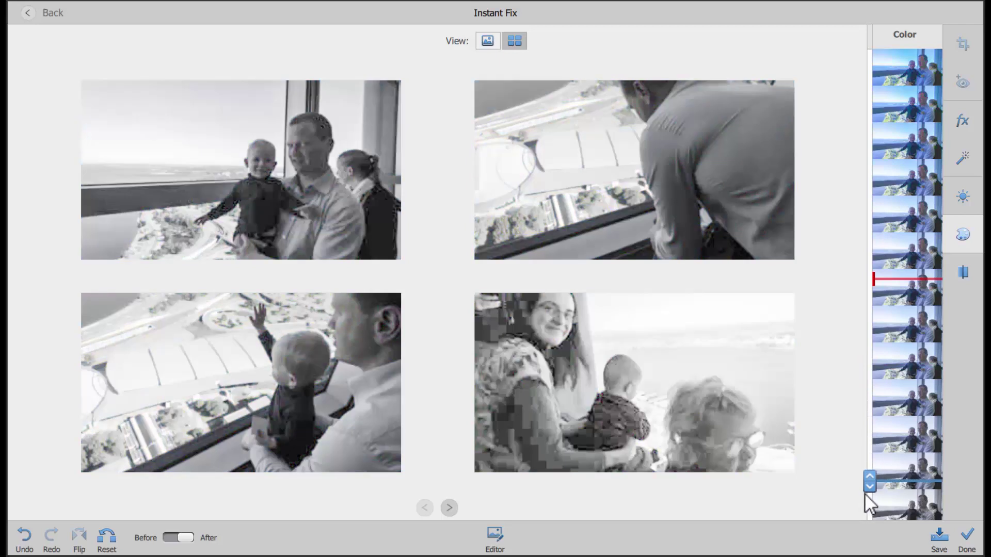
{"action": "left_click", "coordinate": [889, 219]}
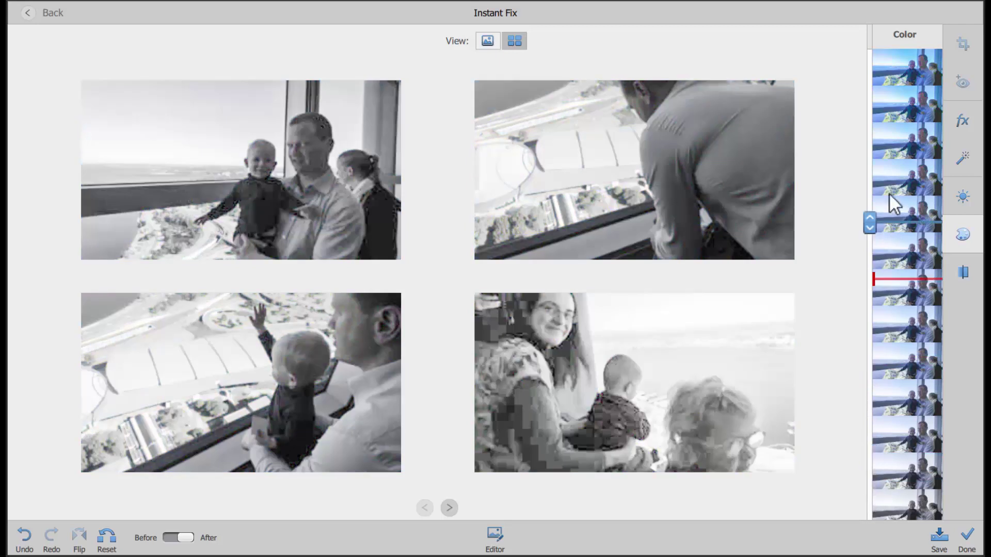
{"action": "left_click", "coordinate": [889, 227]}
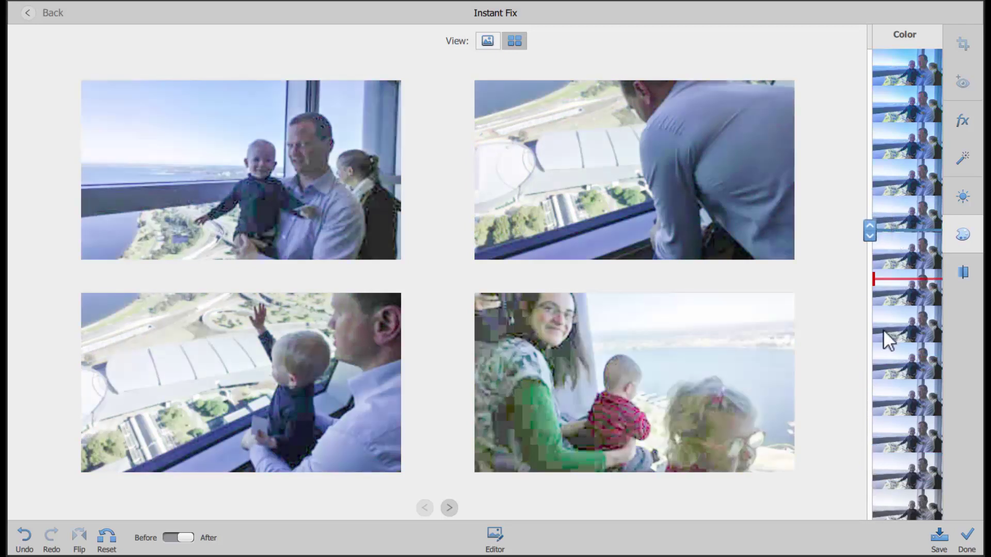
{"action": "left_click", "coordinate": [963, 273]}
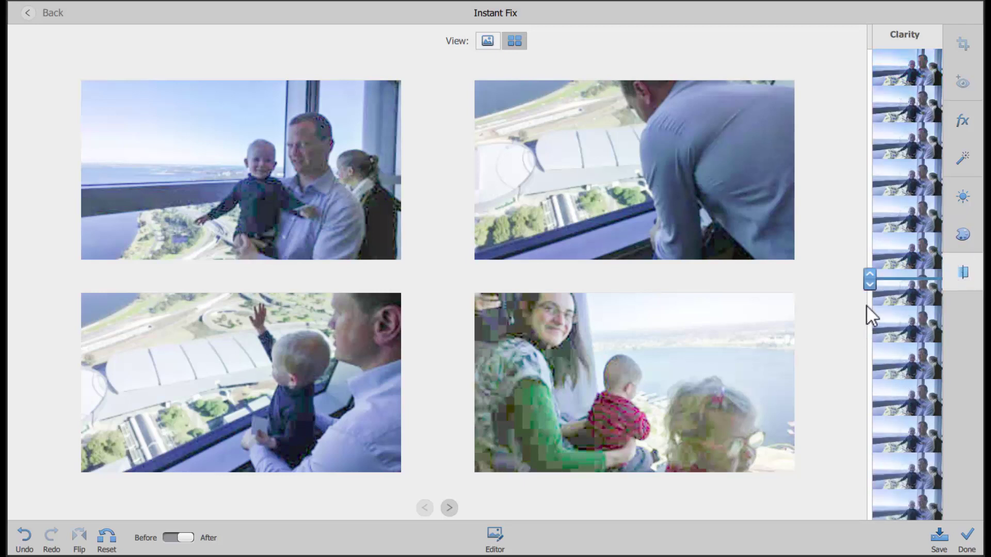
{"action": "left_click", "coordinate": [496, 45]}
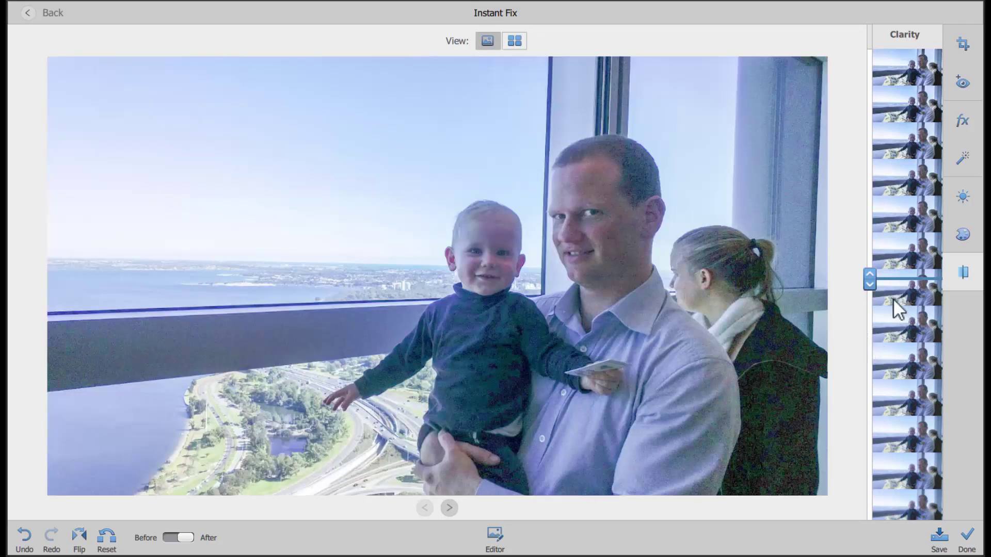
Raise the batch's Clarity, go back to the four-photo overview, show the next four, and finish
{"action": "left_click_drag", "start_coordinate": [871, 287], "coordinate": [871, 204]}
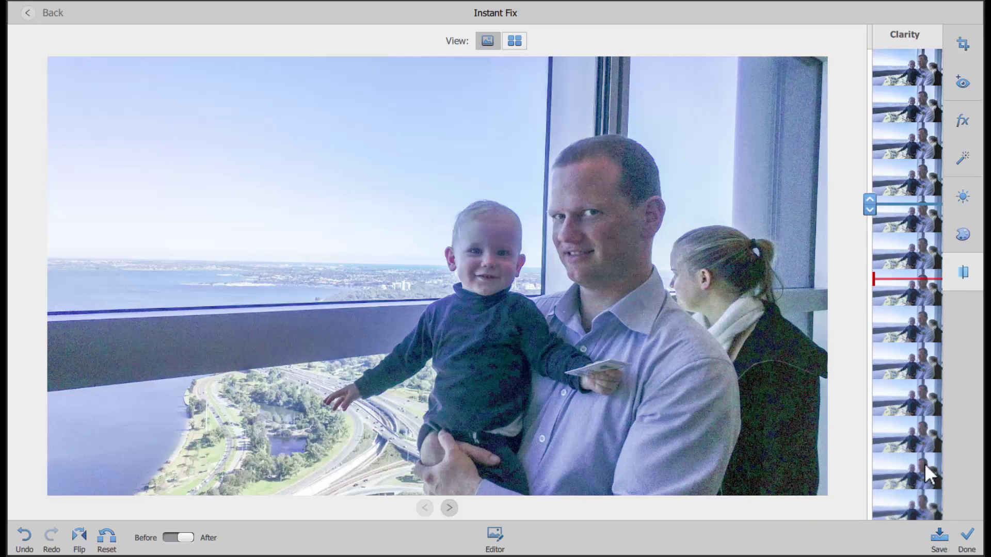
{"action": "left_click", "coordinate": [512, 42]}
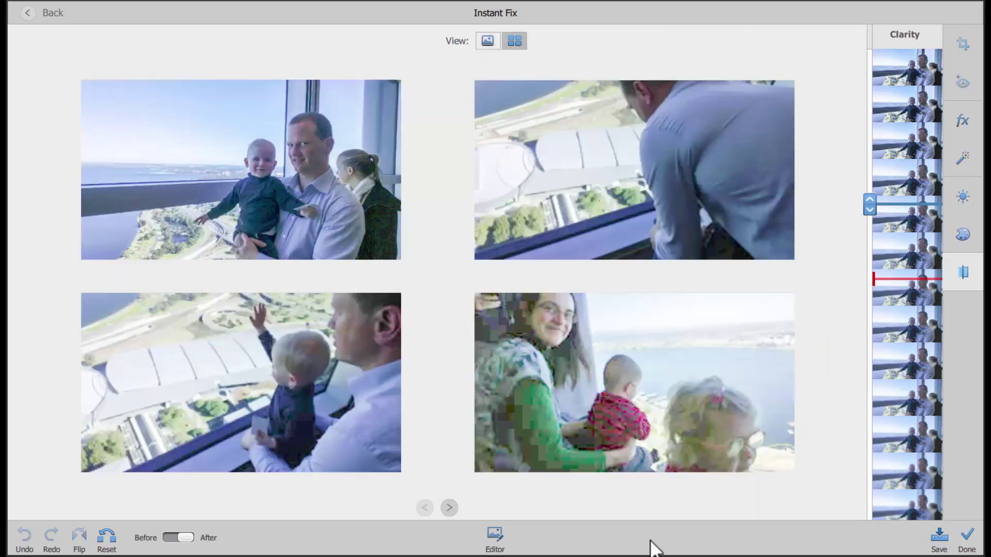
{"action": "left_click", "coordinate": [449, 508]}
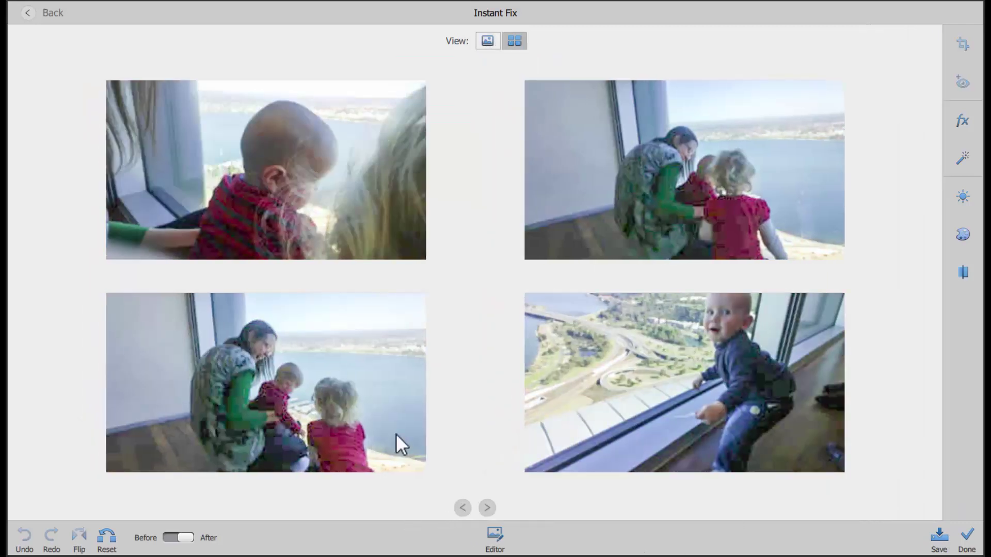
{"action": "left_click", "coordinate": [966, 537]}
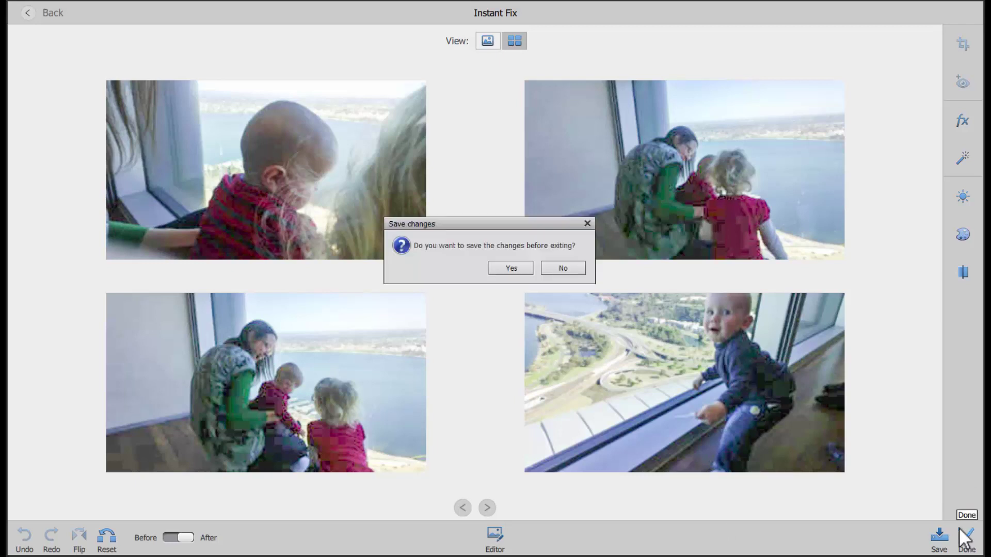
Save the Instant Fix edits and open the first brightened photo full size
{"action": "left_click", "coordinate": [507, 268]}
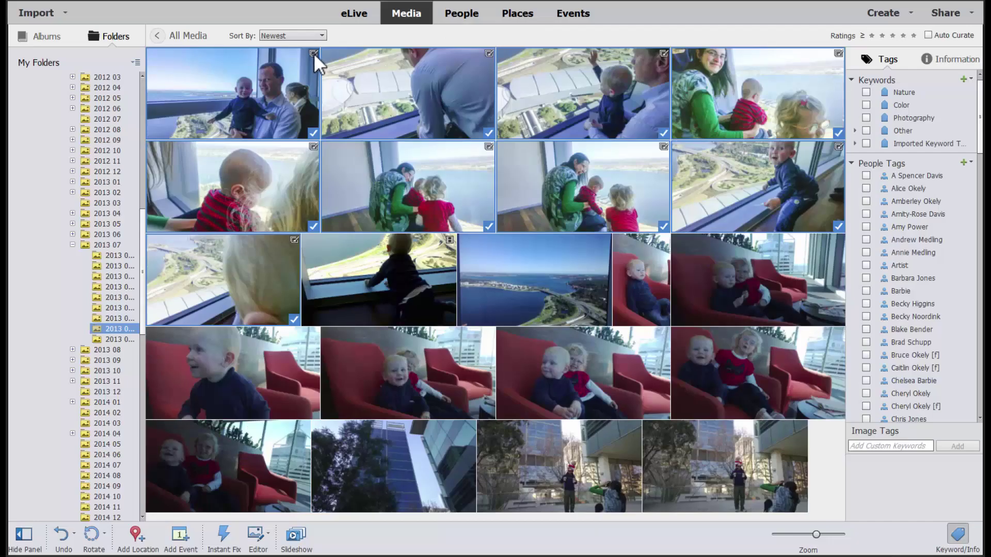
{"action": "double_click", "coordinate": [311, 54]}
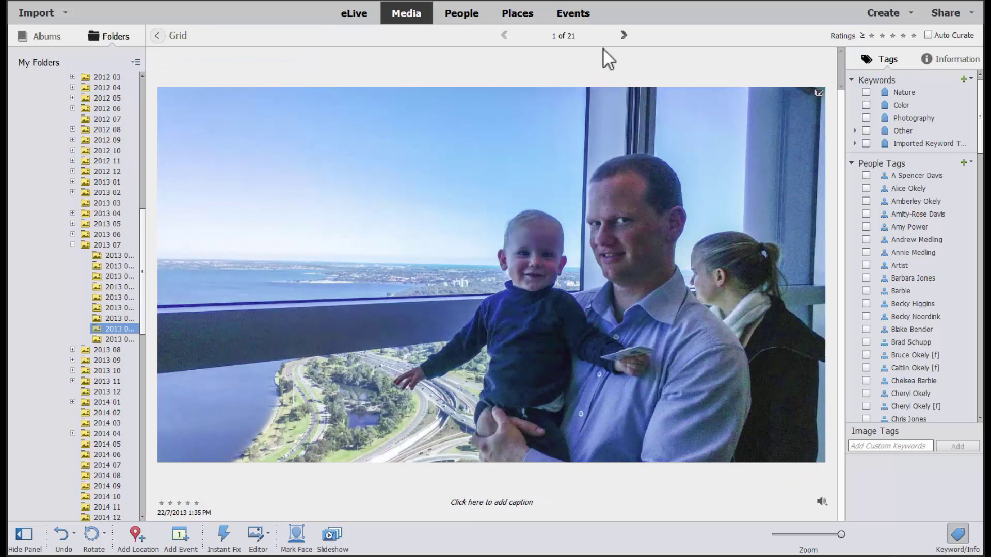
Step forward through the brightened window photos at full size
{"action": "key", "text": "Right"}
{"action": "key", "text": "Right"}
{"action": "key", "text": "Right"}
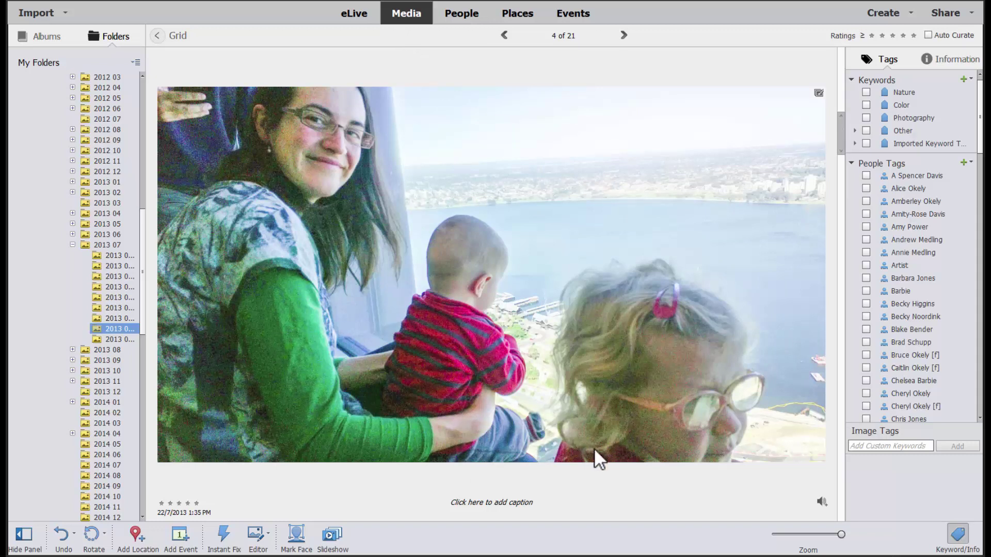
{"action": "key", "text": "Right"}
{"action": "key", "text": "Right"}
{"action": "key", "text": "Right"}
{"action": "key", "text": "Right"}
{"action": "key", "text": "Right"}
{"action": "key", "text": "Right"}
{"action": "key", "text": "Right"}
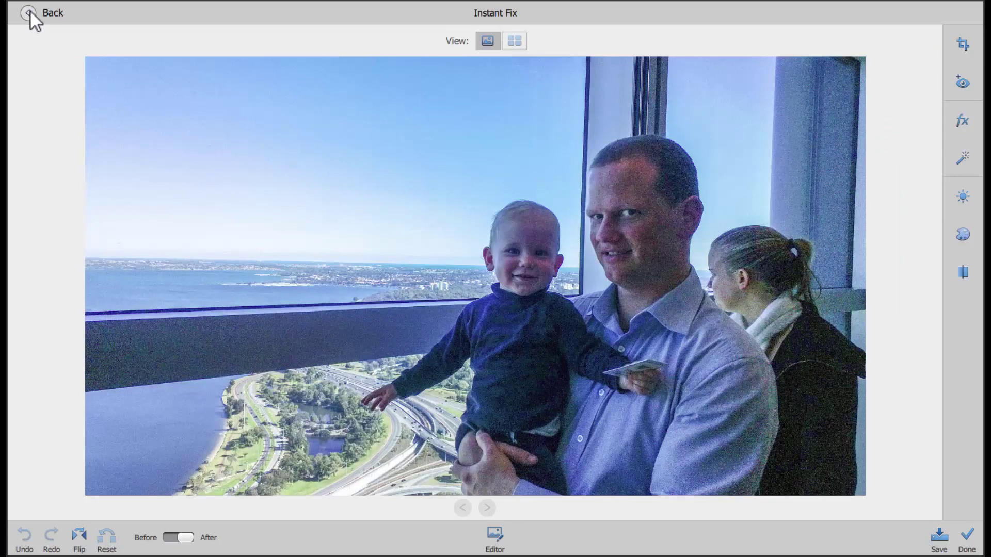
Exit Instant Fix and return to the 2013 folder's thumbnail grid
{"action": "left_click", "coordinate": [33, 12]}
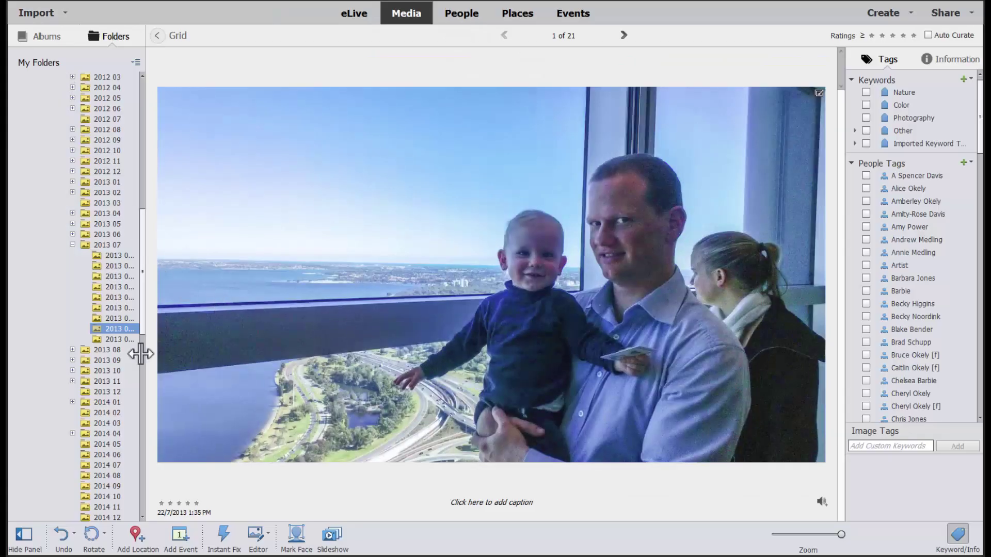
{"action": "left_click", "coordinate": [116, 327]}
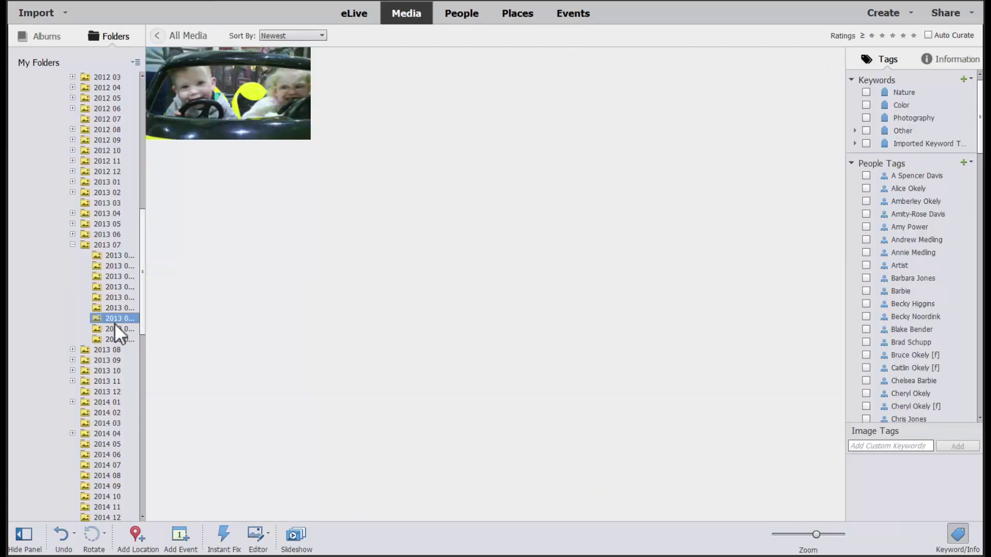